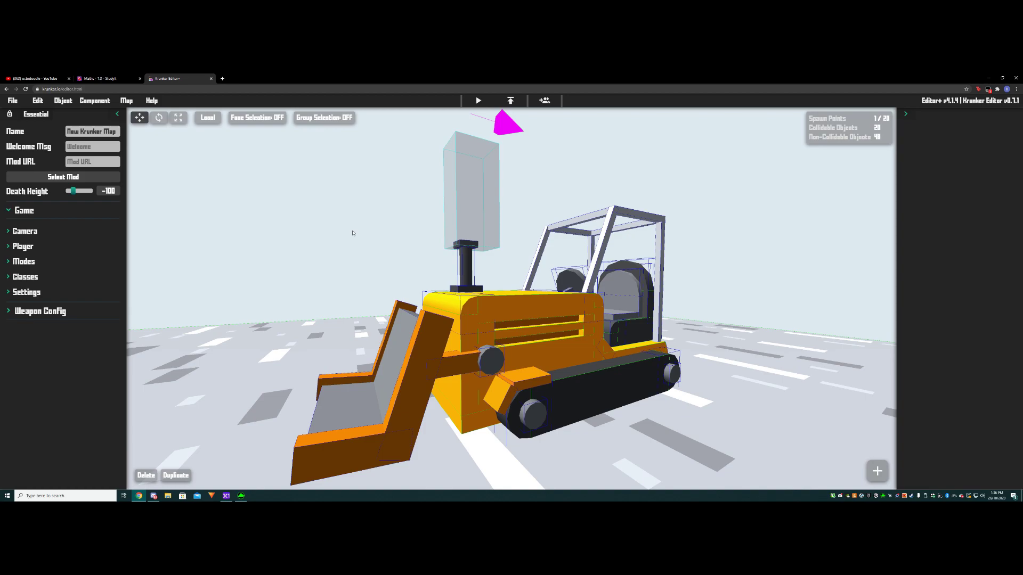
Step: Playtest the map and inspect the bulldozer model from the front, rear and side
right_click_drag(353, 234, 324, 248)
key("w")
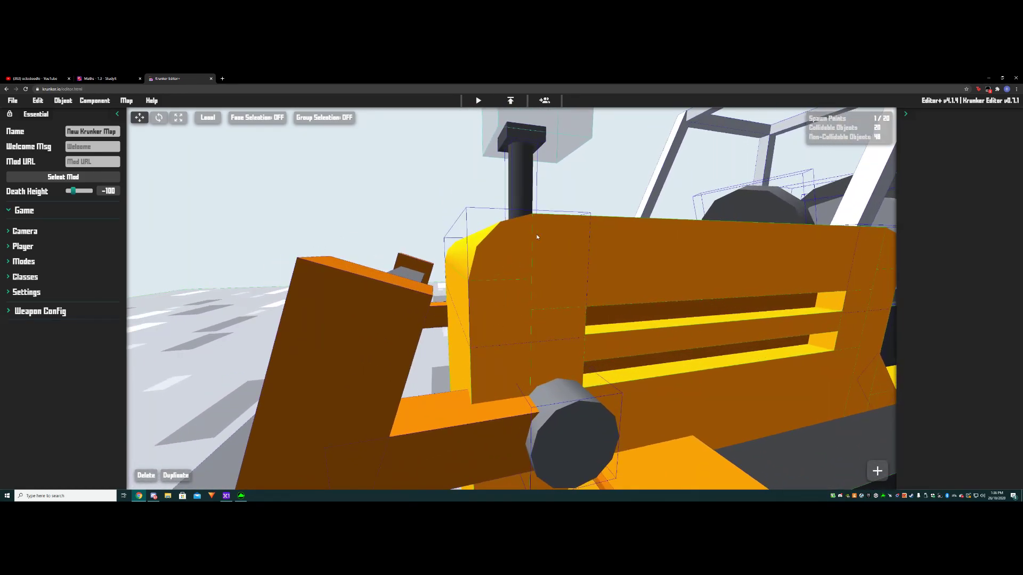
scroll(487, 251, "down", 5)
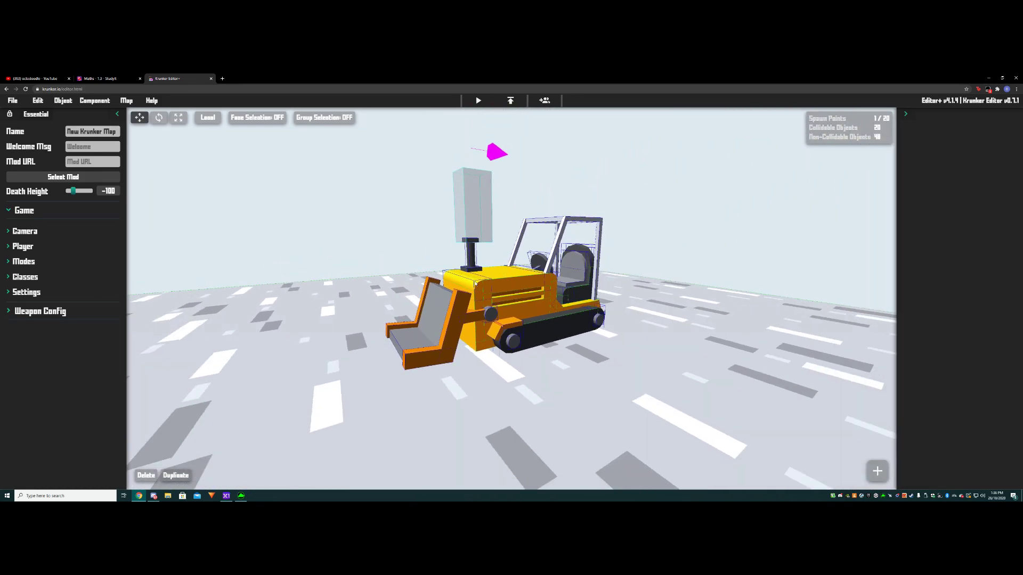
scroll(477, 300, "up", 5)
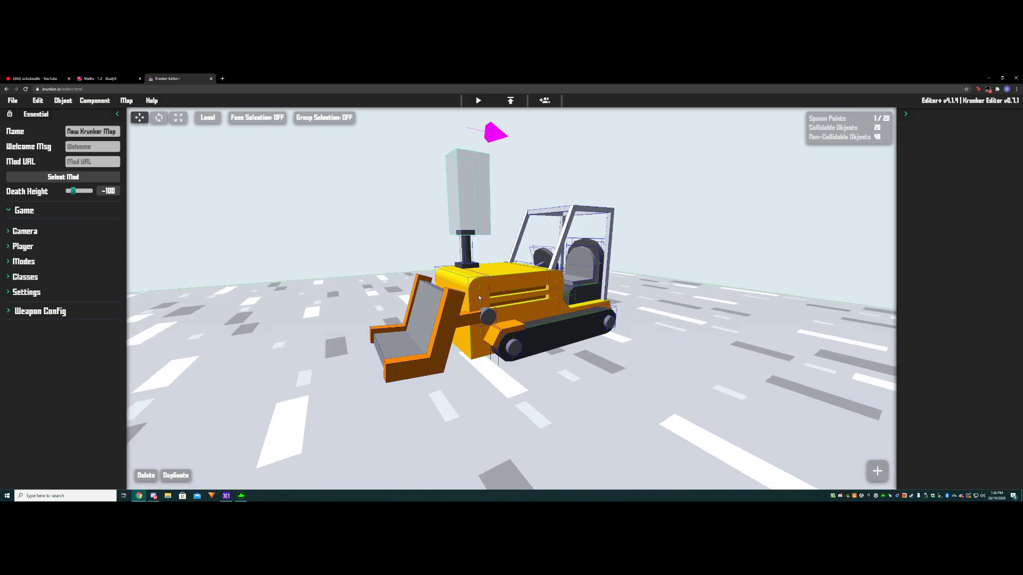
left_click(478, 101)
key("a")
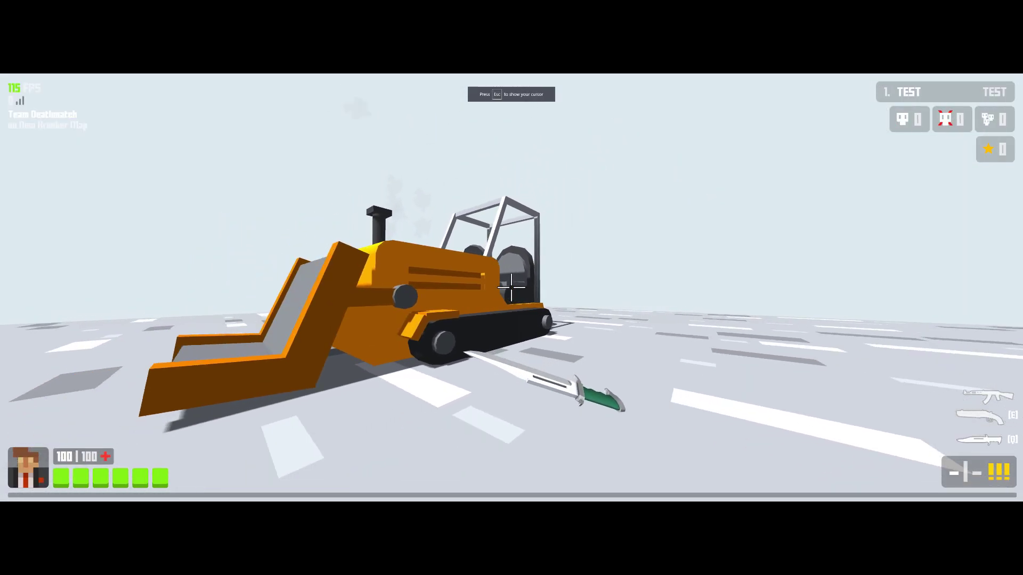
key("w")
key("space")
key("d")
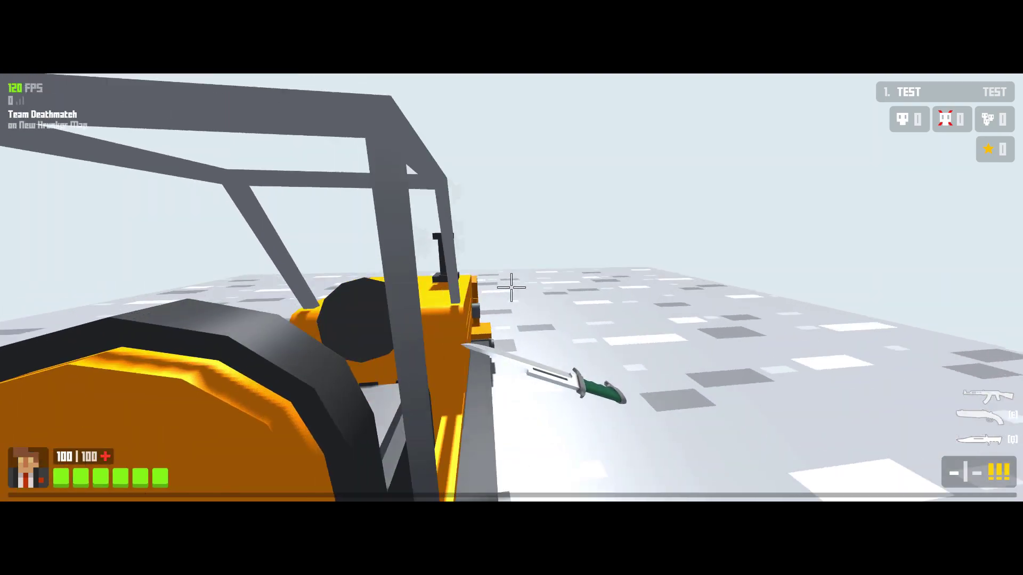
key("w")
key("q")
right_click(511, 288)
left_click(511, 288)
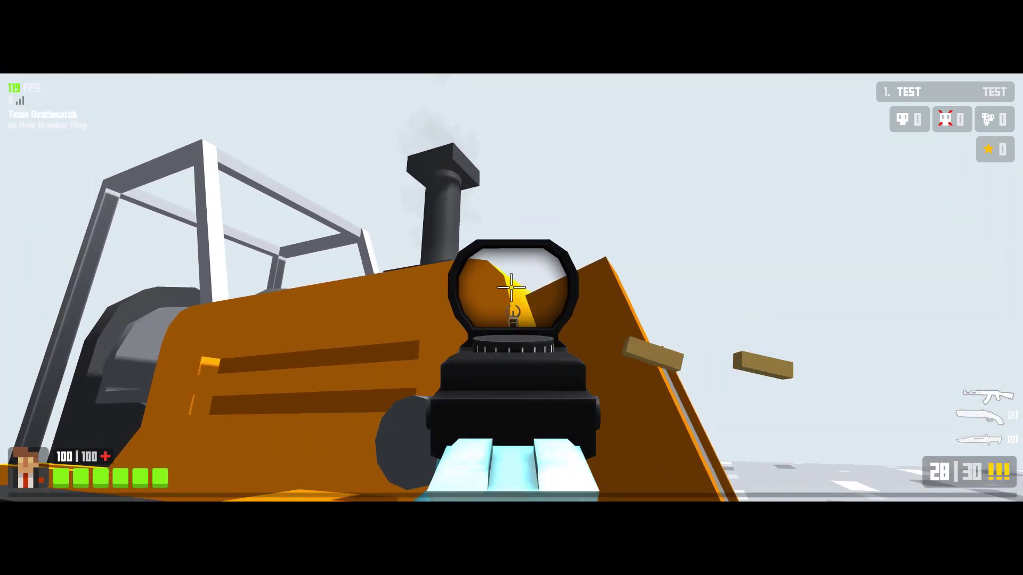
key("a")
key("space")
key("d")
key("r")
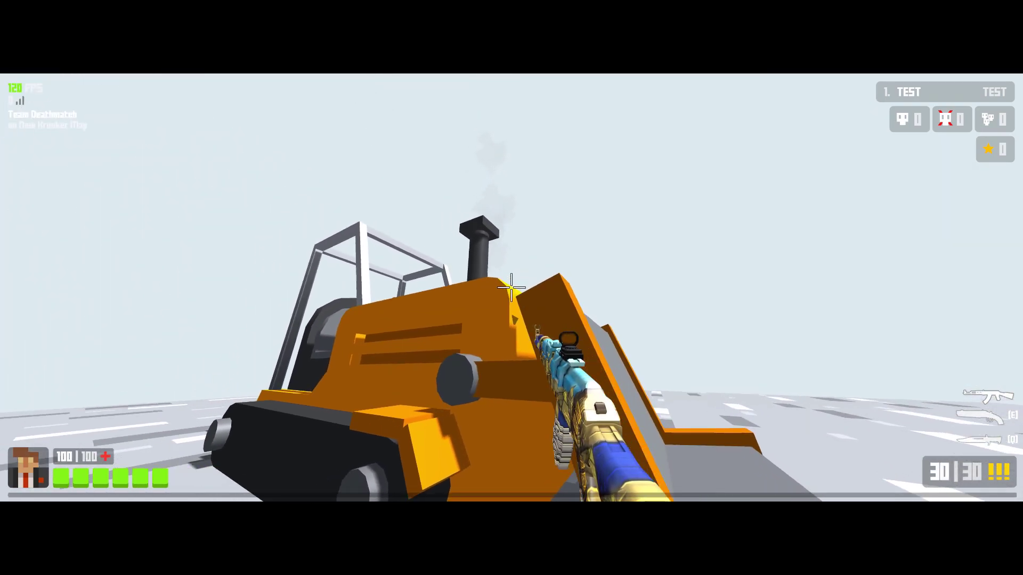
Step: Walk around the bulldozer in the playtest to examine its bucket, tracks, seat and cab frame
key("w")
key("q")
key("d")
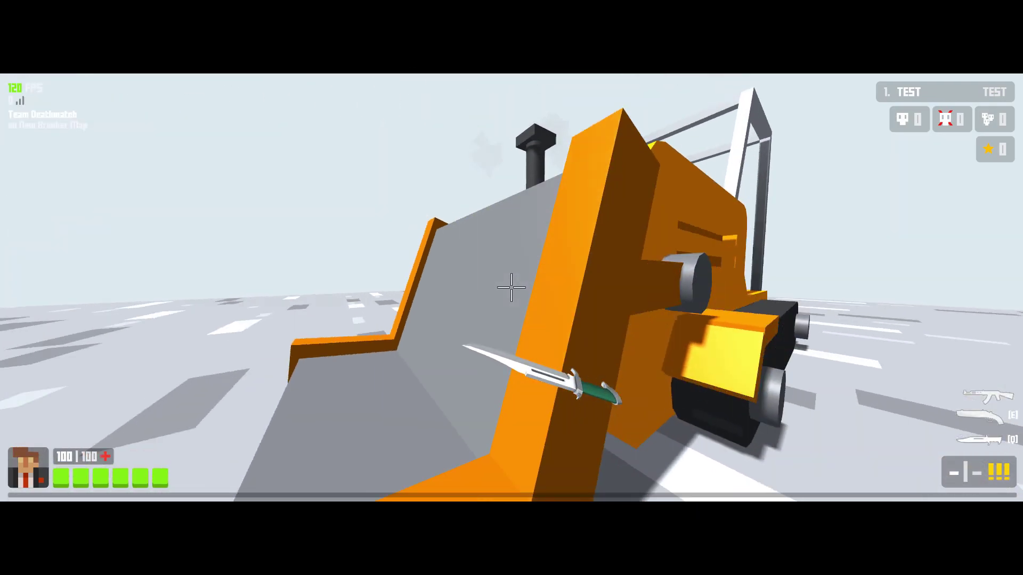
key("space")
key("a")
key("a")
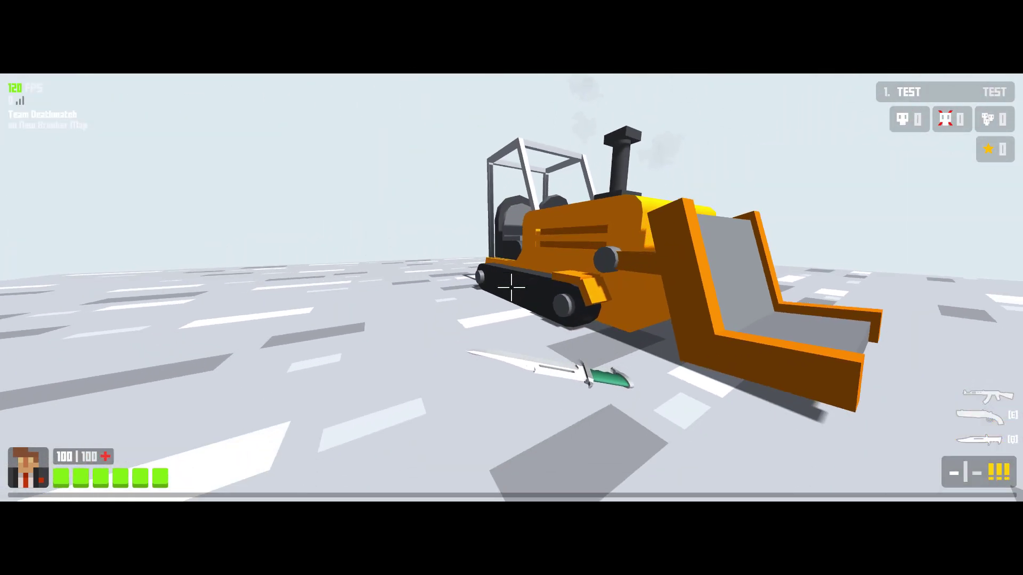
key("w")
key("space")
key("s")
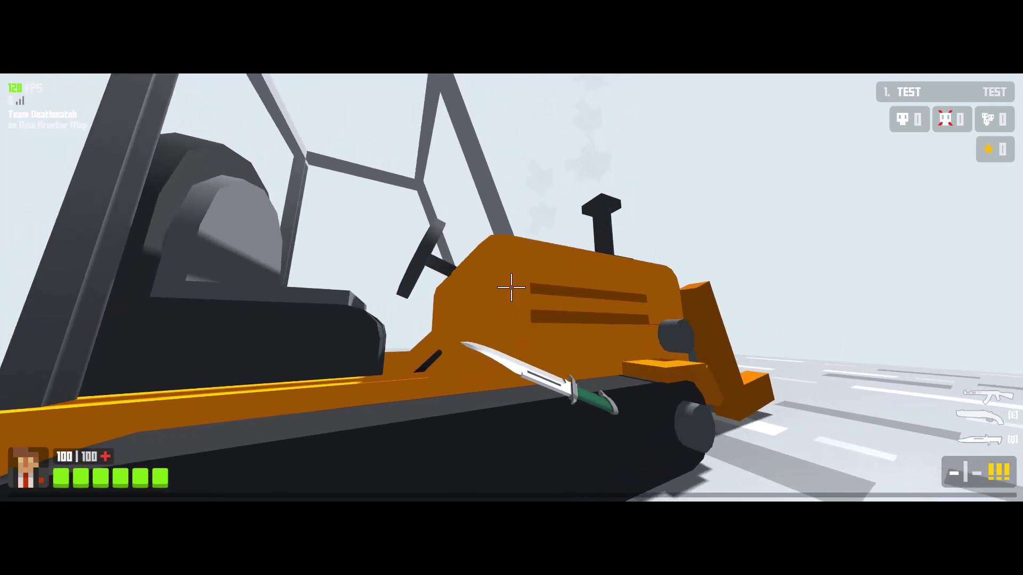
key("space")
key("w")
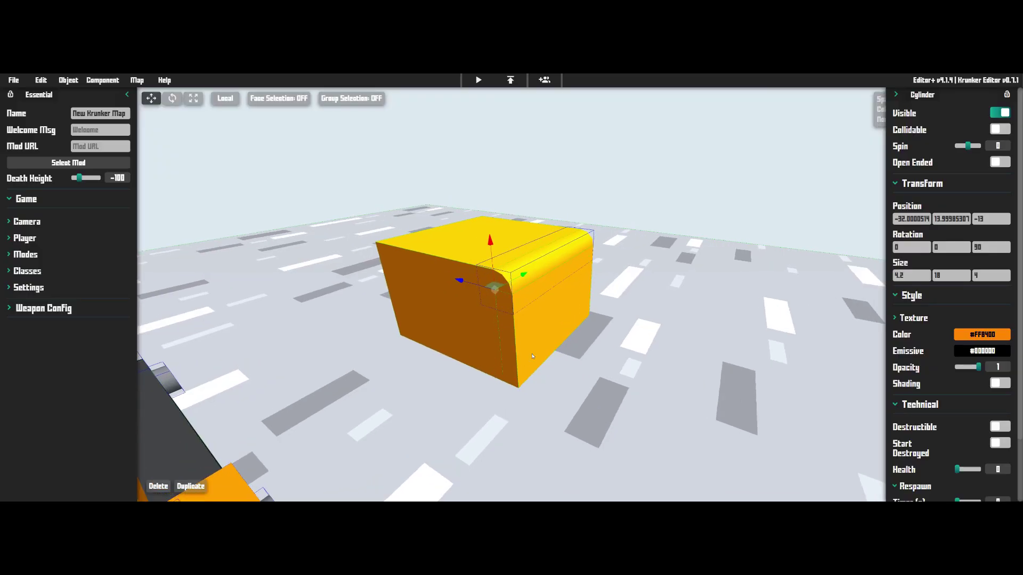
Step: Examine how the cube and the orange cylinder form the rounded upper edge of the yellow sample block
right_click_drag(479, 331, 447, 302)
left_click(447, 302)
key("d")
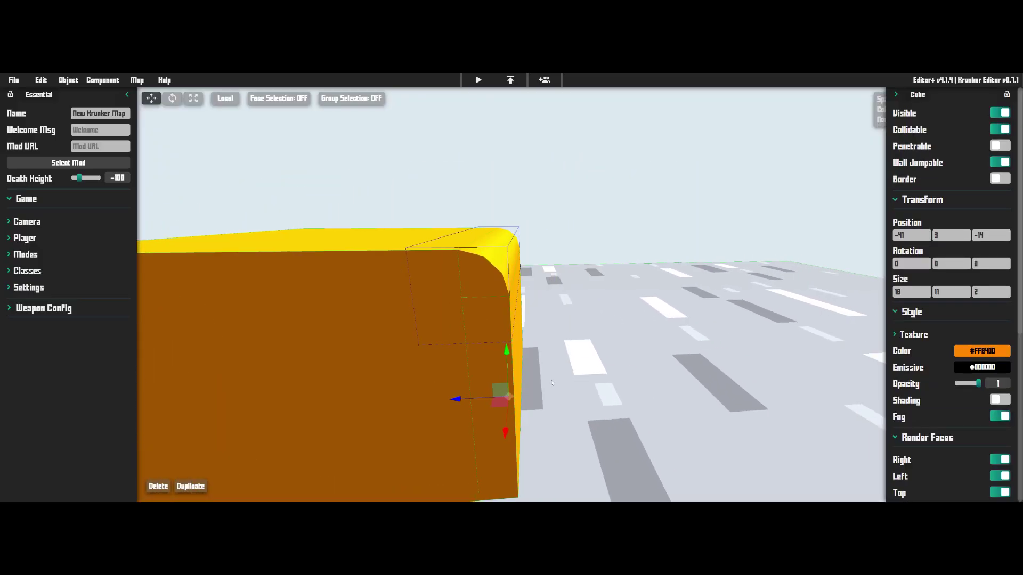
right_click_drag(583, 376, 559, 252)
left_click(543, 213)
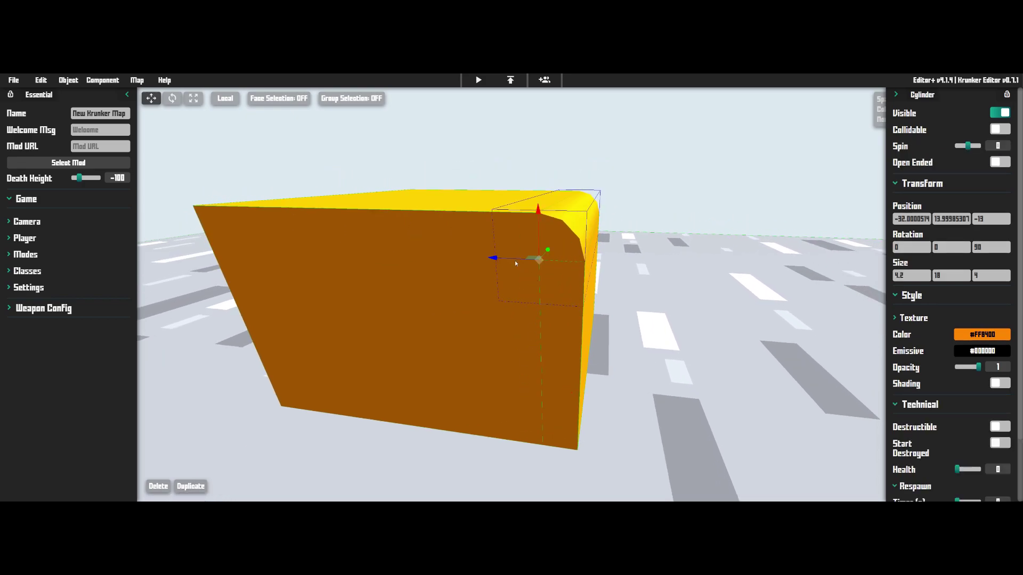
Step: Slide the orange cylinder out of the yellow block's notched edge and back in to demonstrate how it rounds the corner
key("d")
right_click_drag(496, 258, 496, 243)
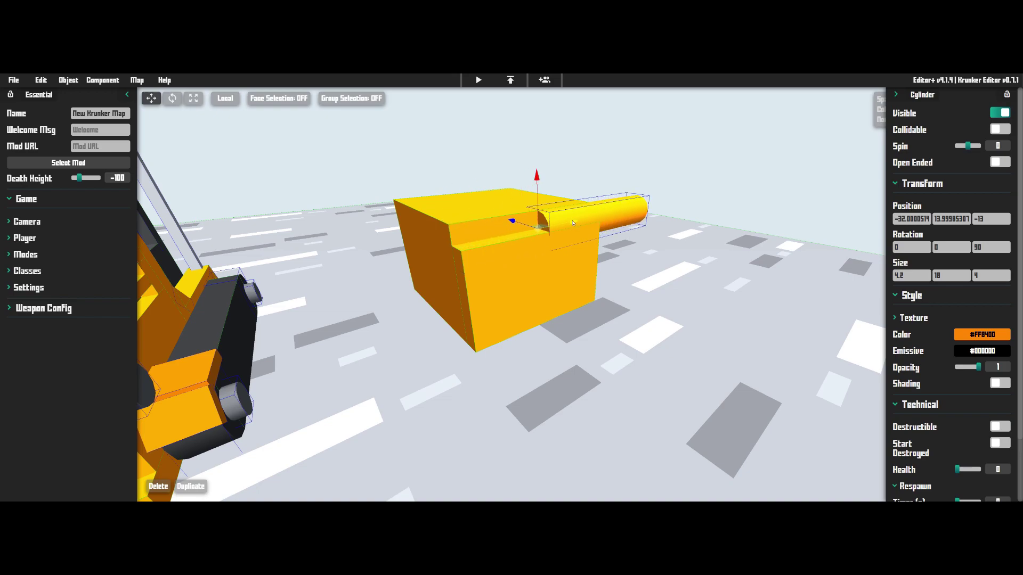
left_click_drag(573, 224, 596, 220)
key("a")
right_click_drag(538, 274, 413, 264)
key("d")
mouse_move(525, 272)
left_mouse_down()
mouse_move(616, 273)
mouse_move(517, 269)
left_mouse_up()
key("a")
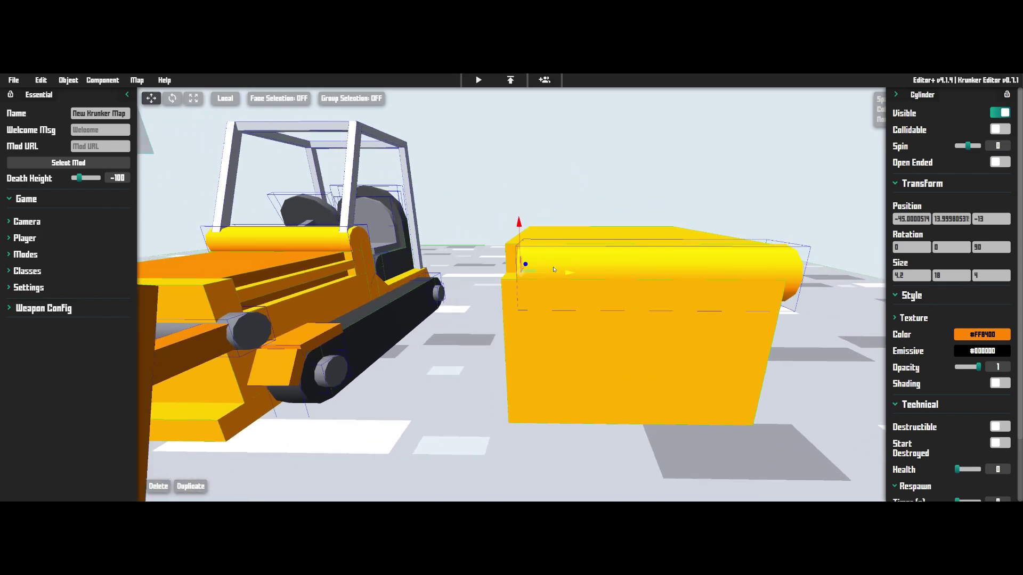
key("a")
right_click_drag(455, 281, 505, 268)
key("d")
key("s")
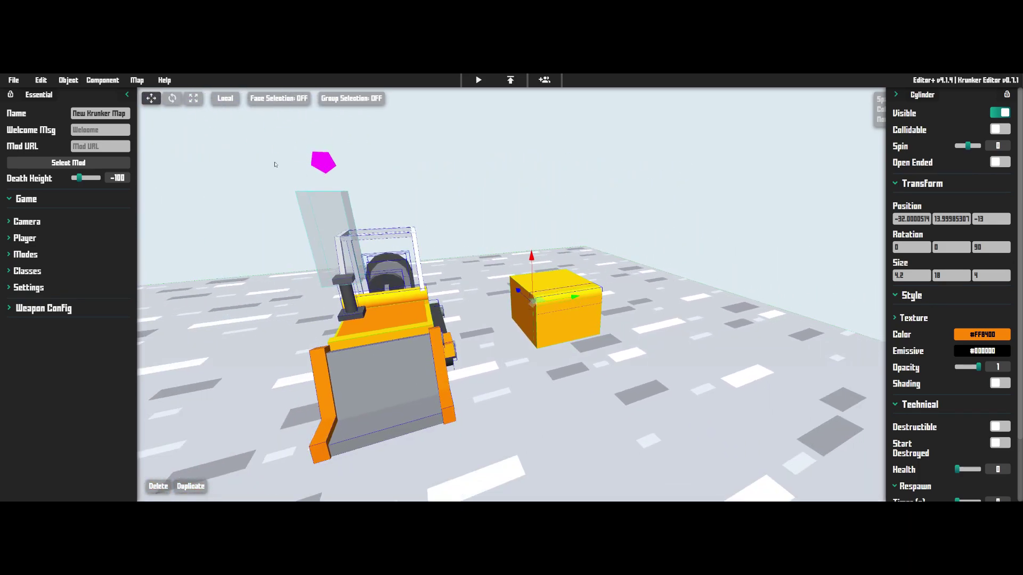
Step: Add a new cube and place it at X 49 on the open ground beside the bulldozer
right_click_drag(478, 213, 103, 122)
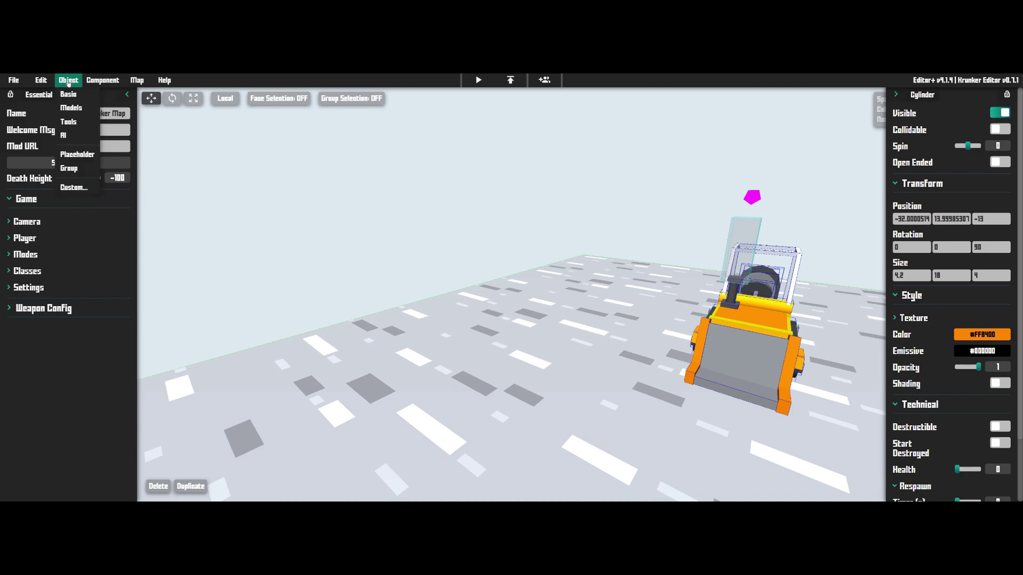
left_click(114, 92)
right_click_drag(255, 160, 354, 230)
key("w")
key("w")
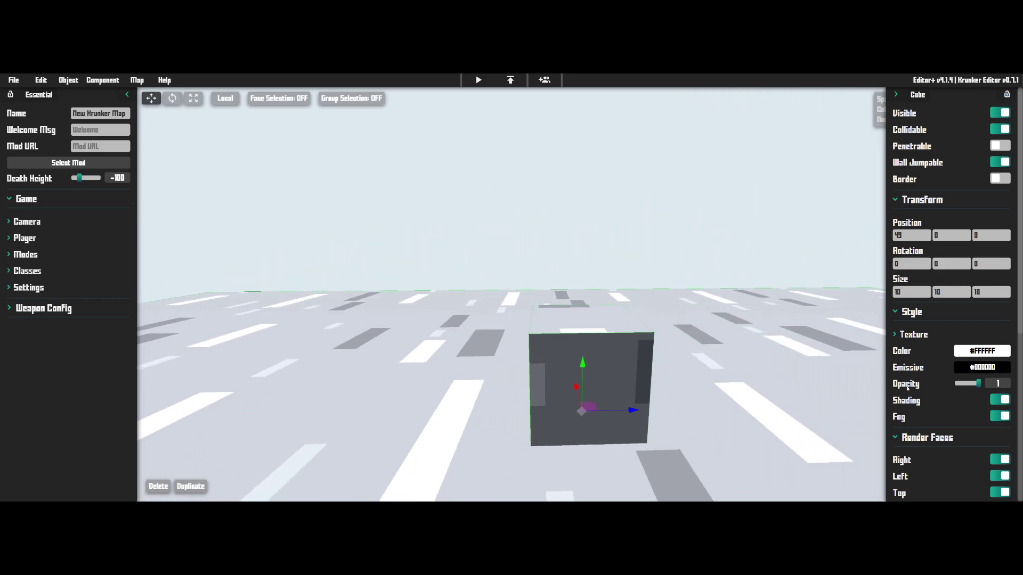
Step: Set the new cube's texture type to Default
left_click(914, 335)
left_click(971, 353)
left_click(968, 362)
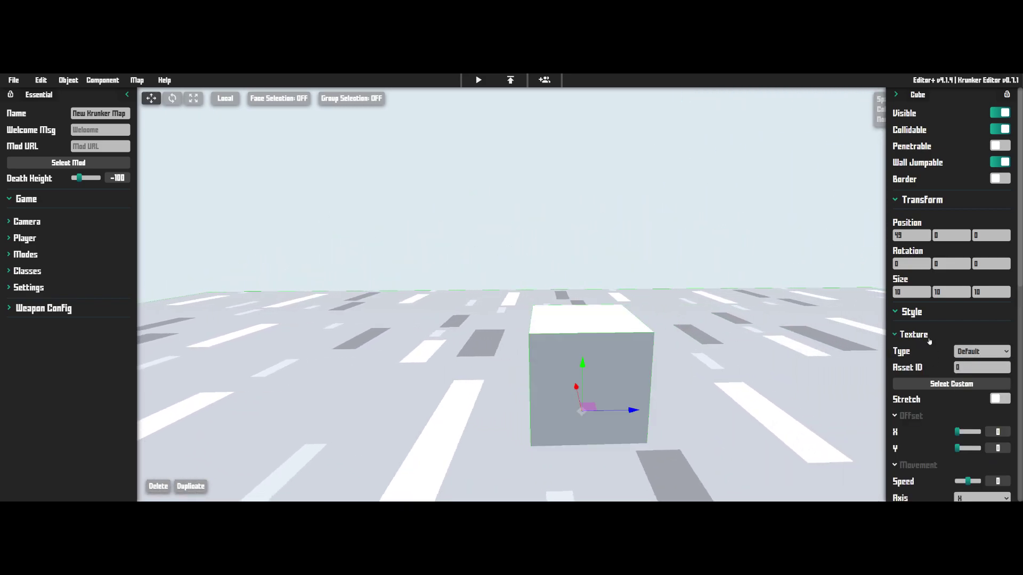
left_click(926, 339)
Step: Set the cube's color to #414141 and turn off its shading
key("a")
right_click_drag(762, 325, 958, 345)
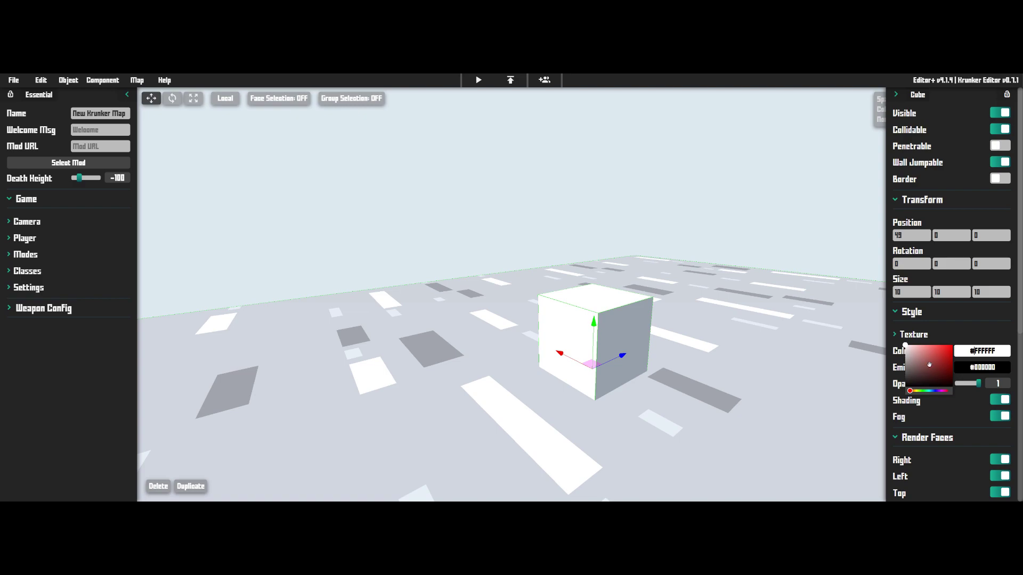
left_click_drag(929, 364, 899, 379)
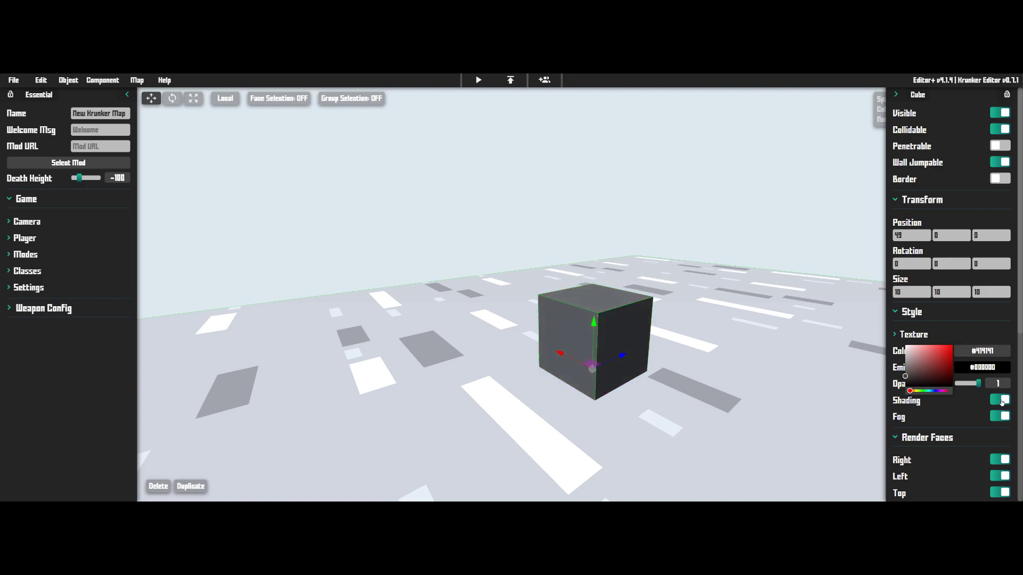
left_click_drag(668, 314, 585, 338)
right_click_drag(584, 338, 657, 333)
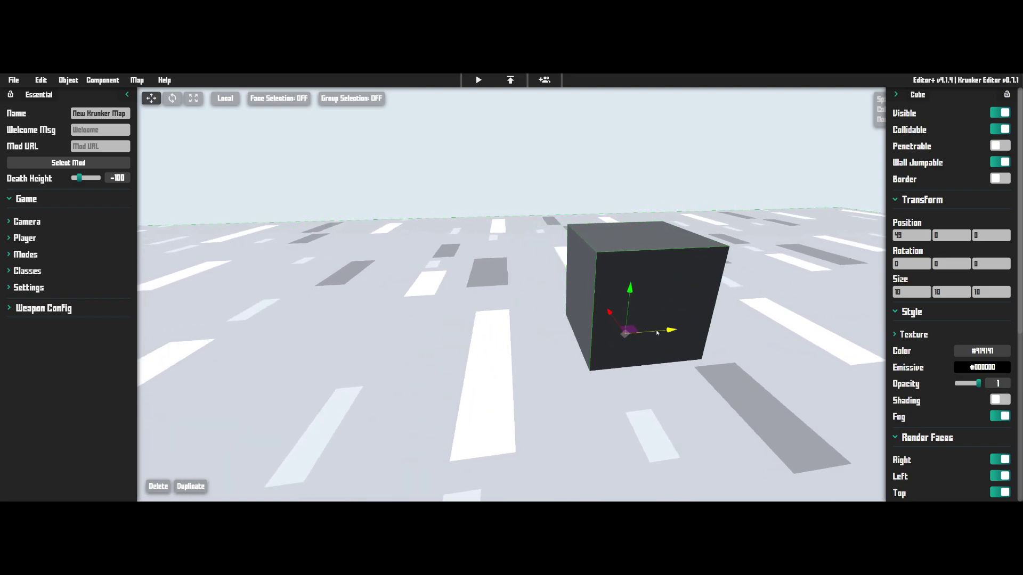
Step: Extend the dark cube's side with cube pieces and delete the 10 × 2 × 2 corner piece, leaving a notch along the upper edge
left_click_drag(675, 330, 568, 319)
key("1")
left_click_drag(568, 320, 506, 300)
scroll(486, 297, "down", 5)
key("1")
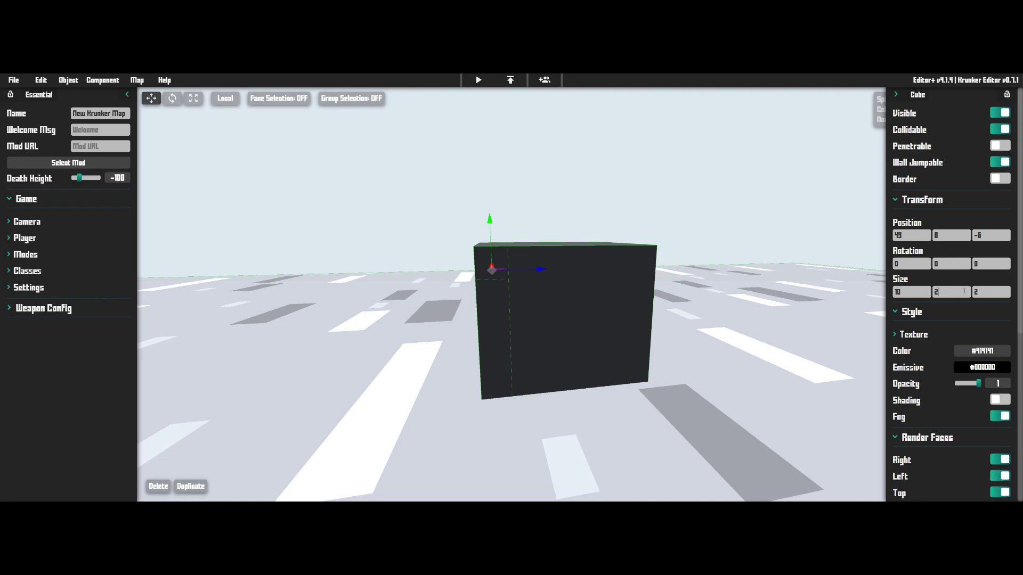
right_click_drag(674, 265, 608, 259)
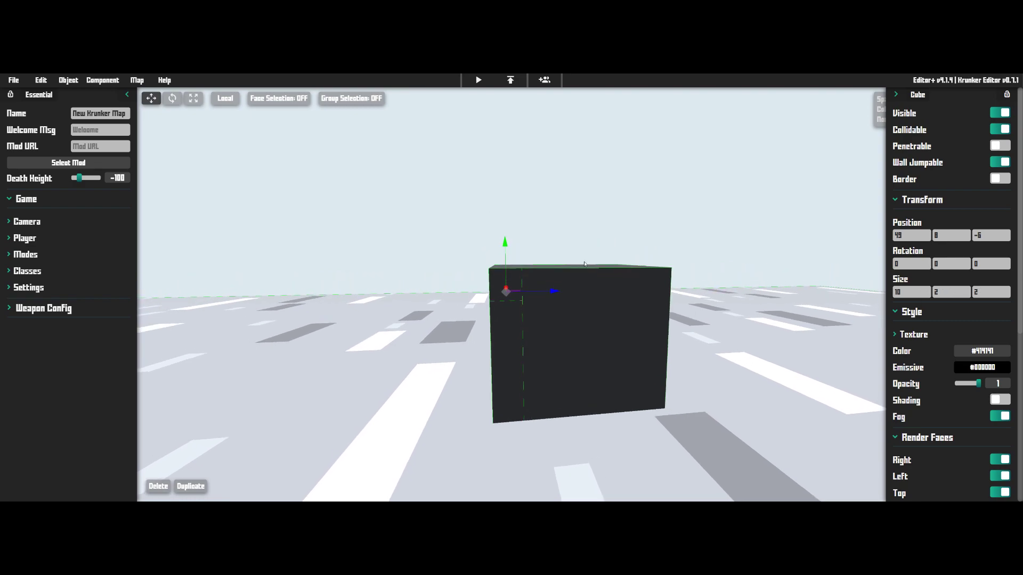
key("Delete")
Step: Add a cylinder and move it to X 35, next to the notched dark block
right_click_drag(514, 265, 648, 297)
key("a")
key("w")
key("s")
mouse_move(86, 80)
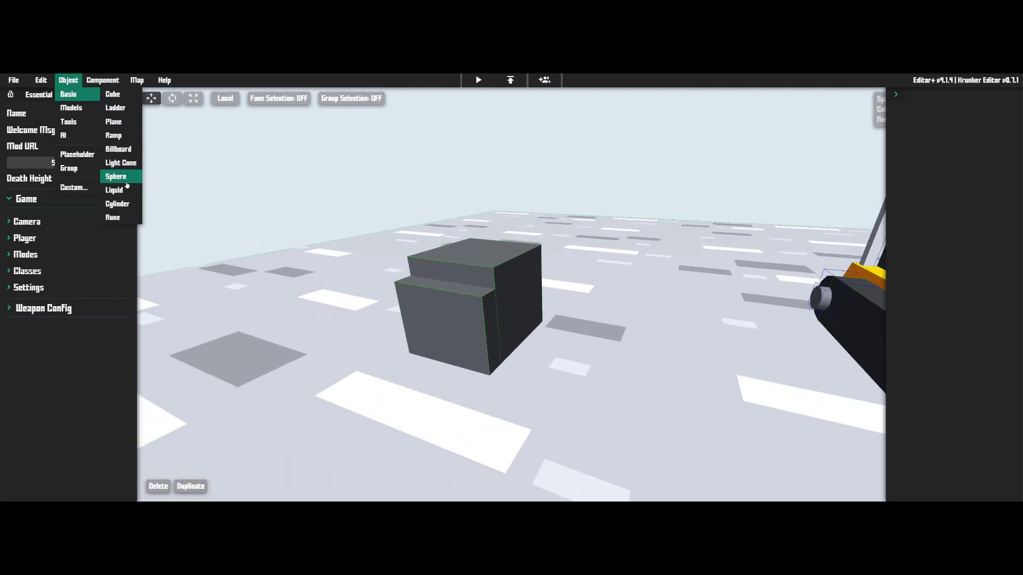
left_click(126, 203)
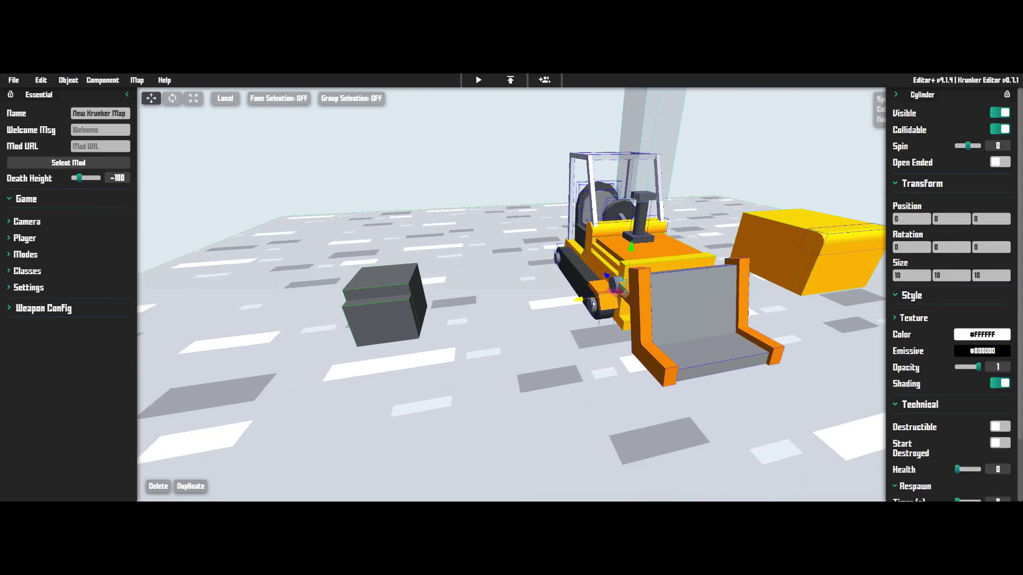
left_click_drag(421, 302, 419, 300)
key("w")
key("a")
Step: Give the cylinder the dark block's color #414141 and set its texture type to Default
left_click(460, 273)
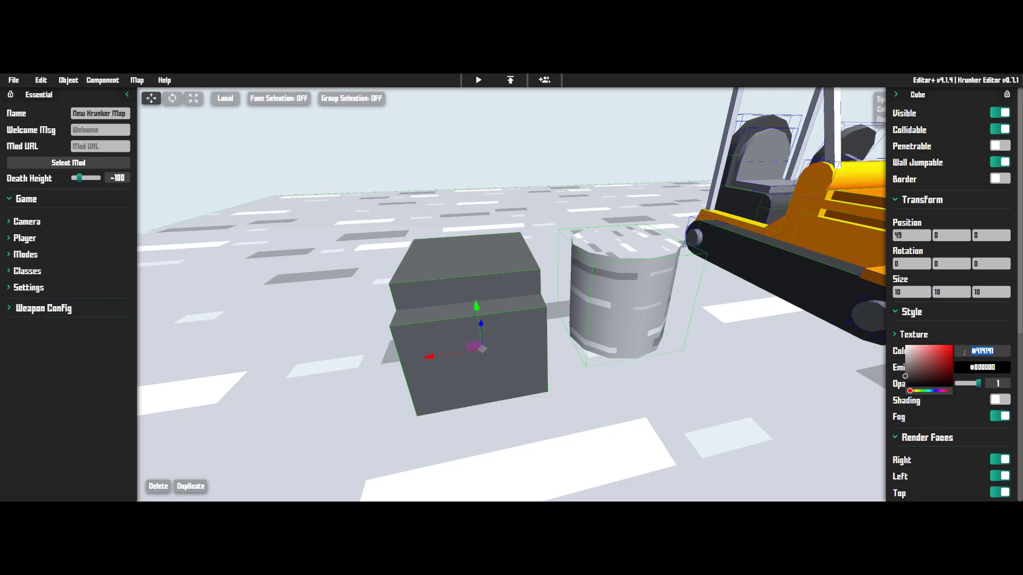
left_click(614, 260)
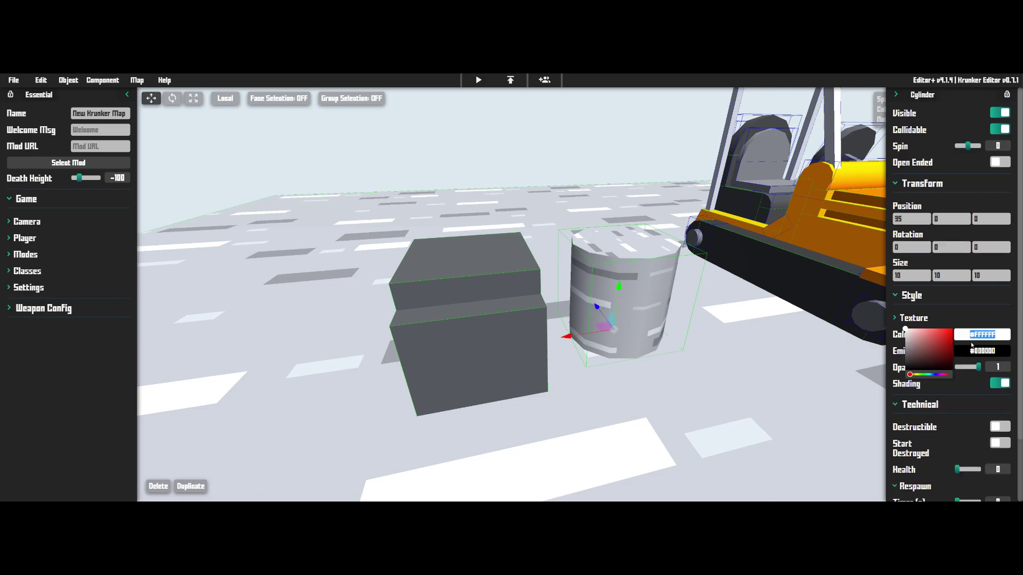
type("#414141")
left_click(913, 320)
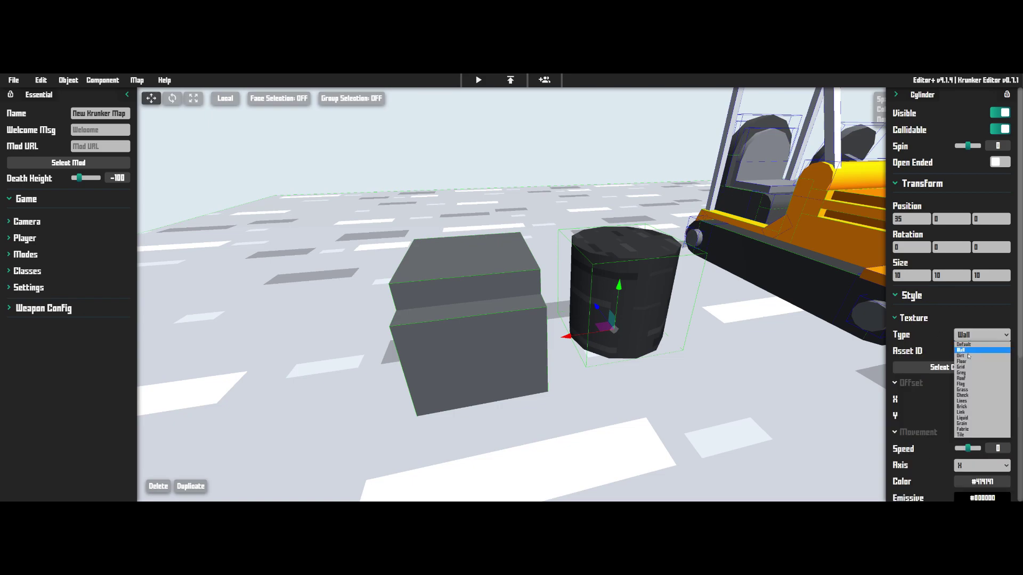
left_click(967, 345)
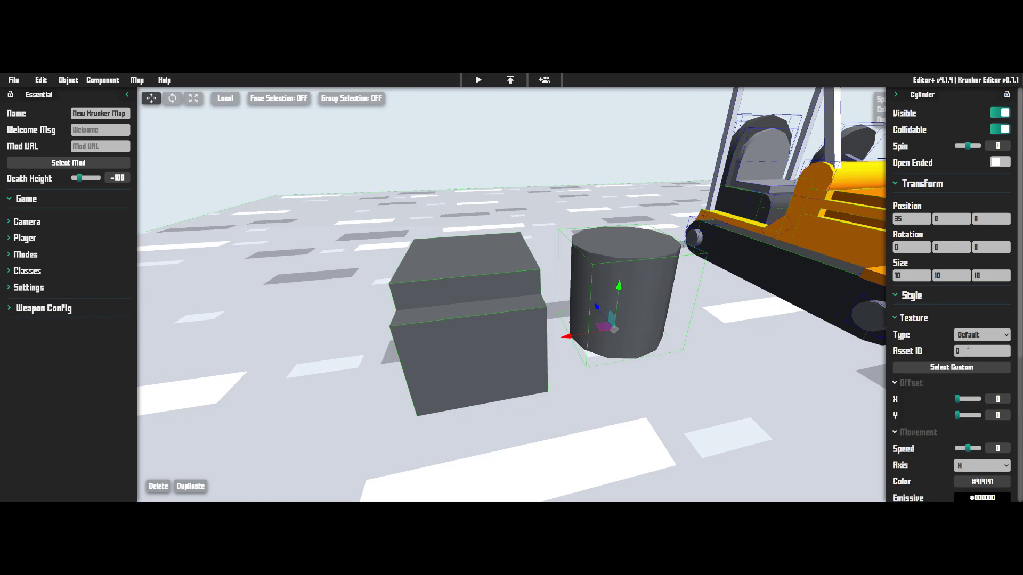
Step: Turn off the cylinder's collision, move it to Z -5 and scale it down to a narrow column
mouse_move(863, 347)
left_mouse_down()
mouse_move(757, 354)
mouse_move(767, 332)
left_mouse_up()
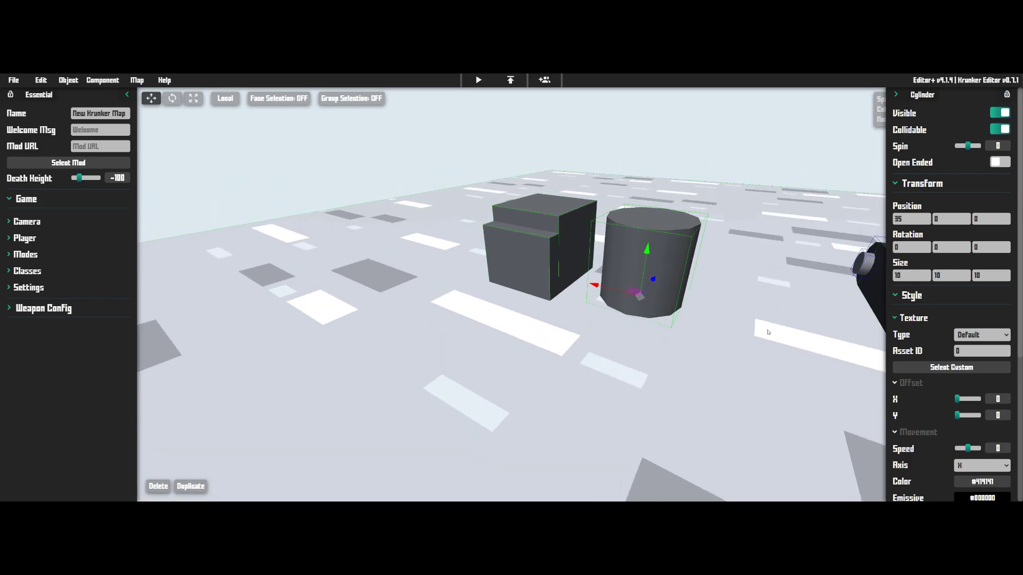
scroll(991, 356, "down", 4)
scroll(973, 357, "up", 4)
left_click_drag(524, 273, 437, 283)
left_click_drag(629, 343, 513, 333)
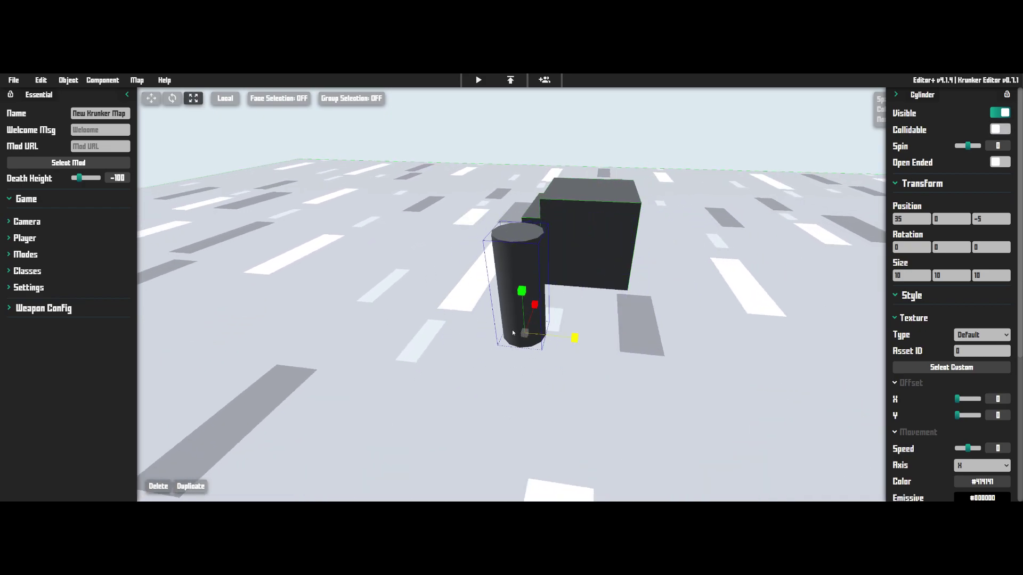
Step: Raise the cylinder to Y 8 and rotate it -90 degrees about Z so it lies parallel to the notch
left_click_drag(422, 342, 554, 216)
scroll(527, 319, "up", 3)
scroll(528, 318, "down", 5)
left_click_drag(527, 318, 557, 336)
key("r")
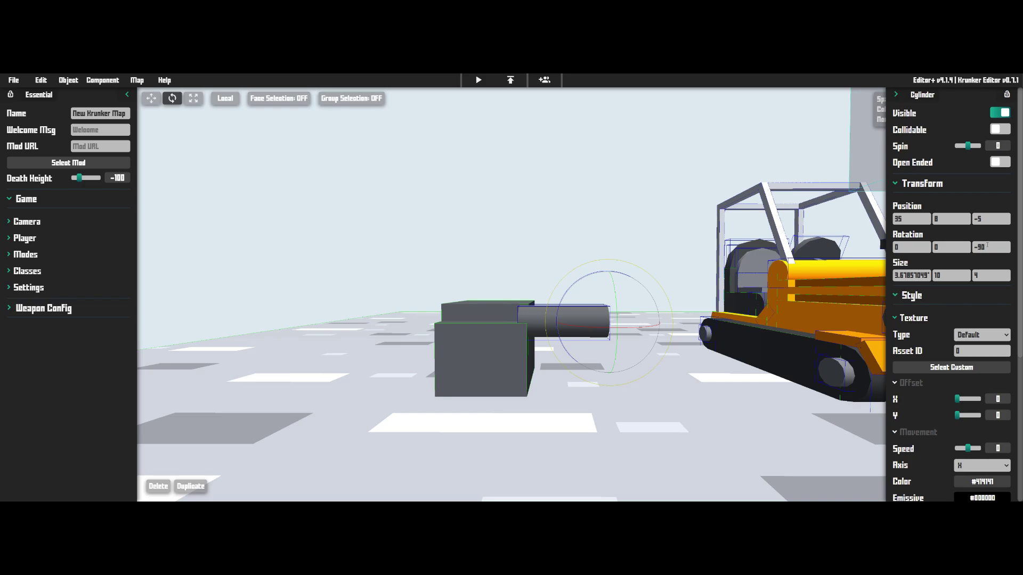
Step: Slide the cylinder along the X axis to 44 so it fills the notch in the dark block
scroll(588, 327, "up", 5)
key("1")
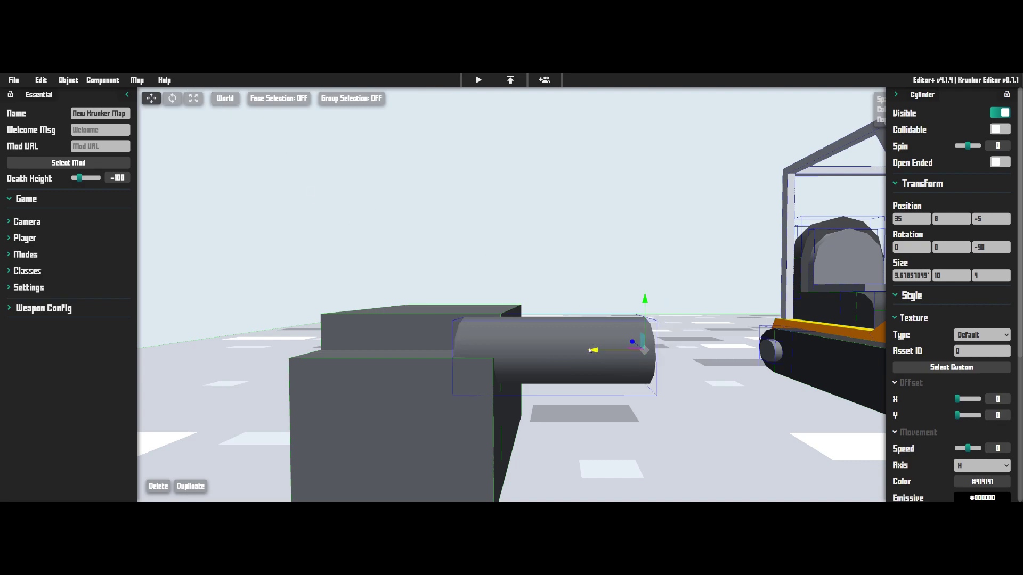
left_click_drag(590, 350, 456, 339)
key("d")
right_click_drag(486, 323, 453, 309)
key("w")
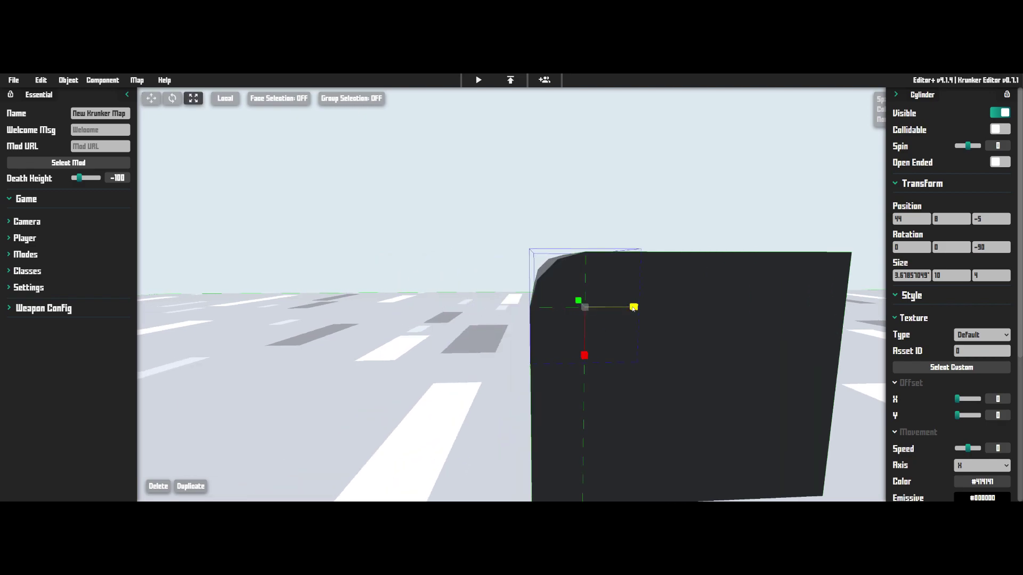
Step: Deselect the cylinder, start a playtest of the map and examine the dark block's rounded edge up close
key("1")
key("Escape")
key("a")
right_click_drag(633, 308, 564, 300)
key("w")
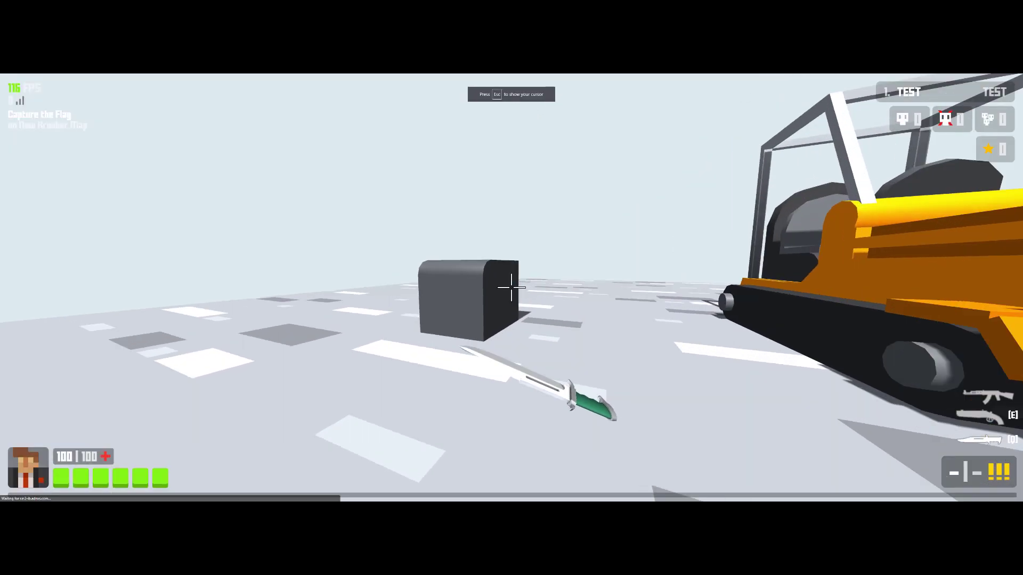
key("w")
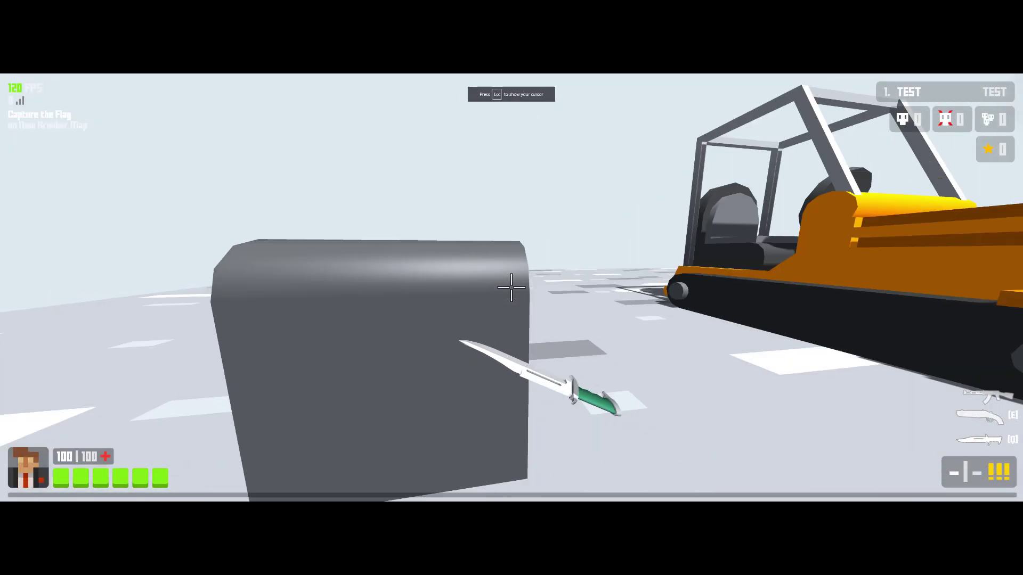
key("a")
key("s")
key("d")
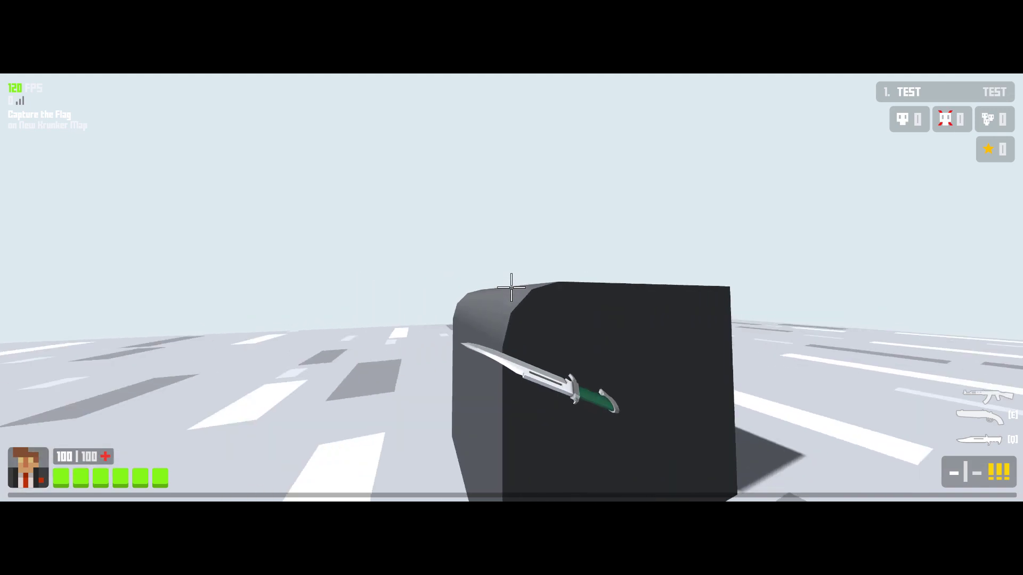
Step: Walk over and around the bulldozer in the playtest to examine its rounded hood and the curved back of its seat
key("w")
key("space")
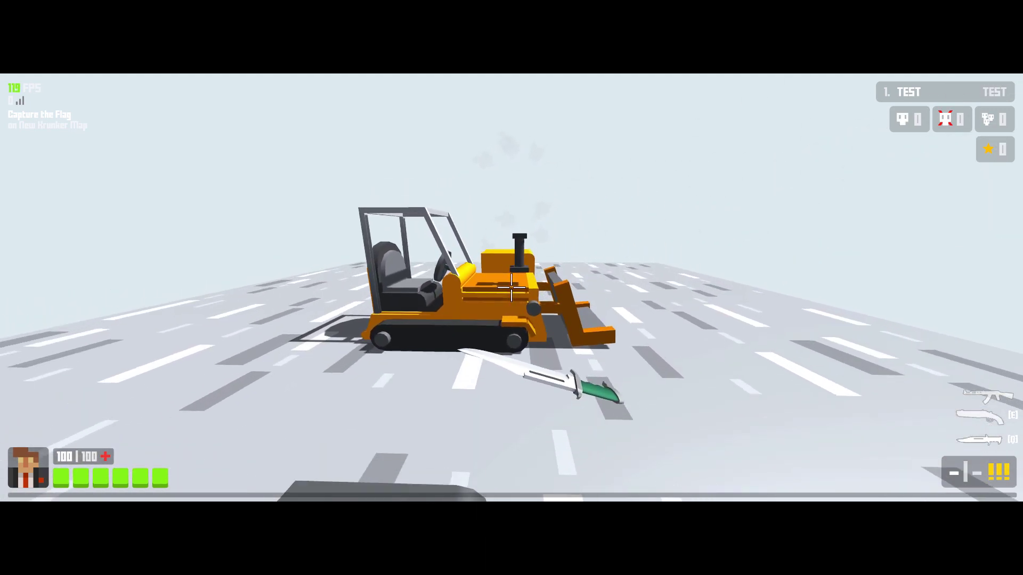
key("w")
key("space")
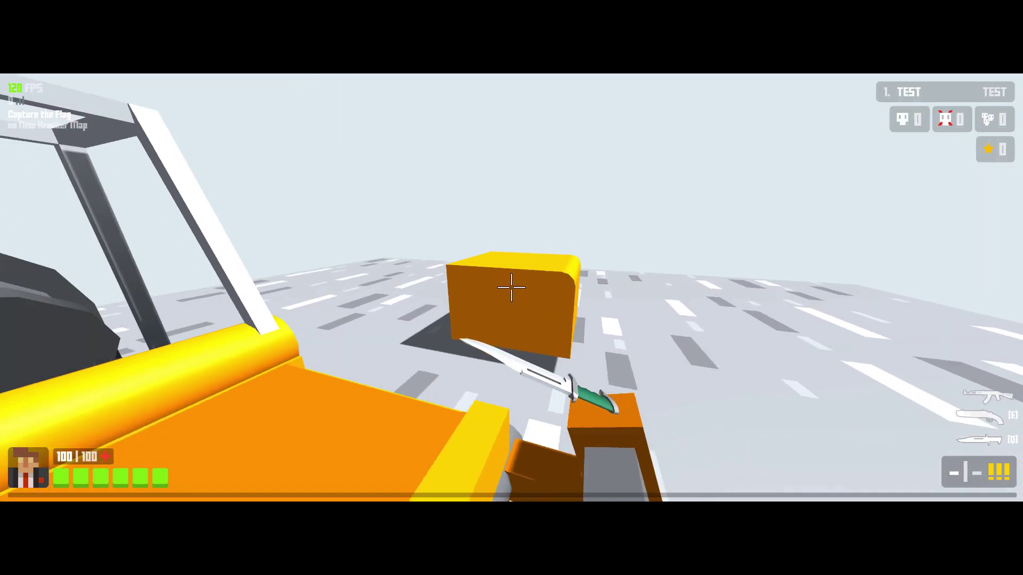
key("w")
key("s")
key("a")
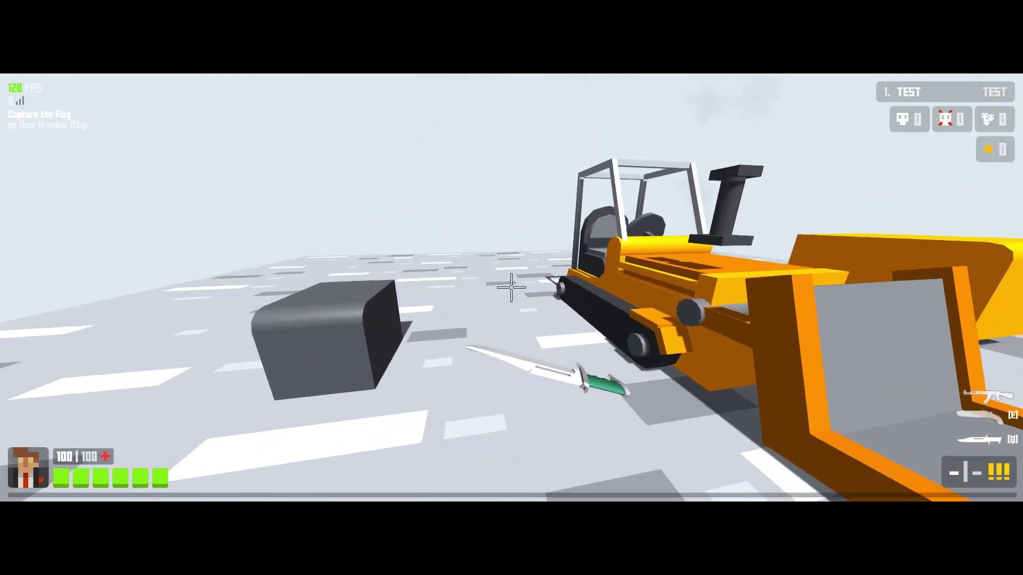
key("w")
key("a")
key("w")
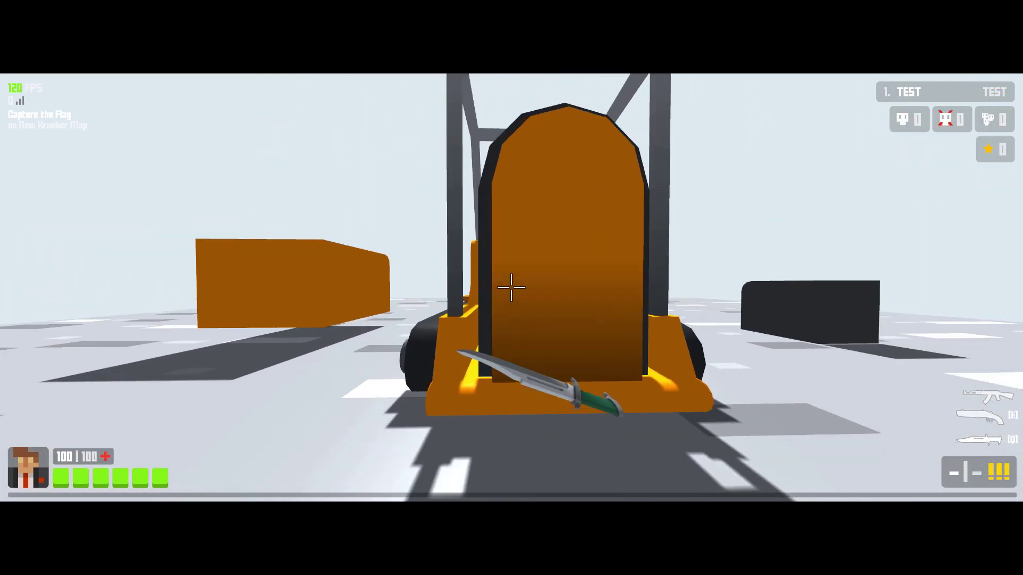
key("space")
key("s")
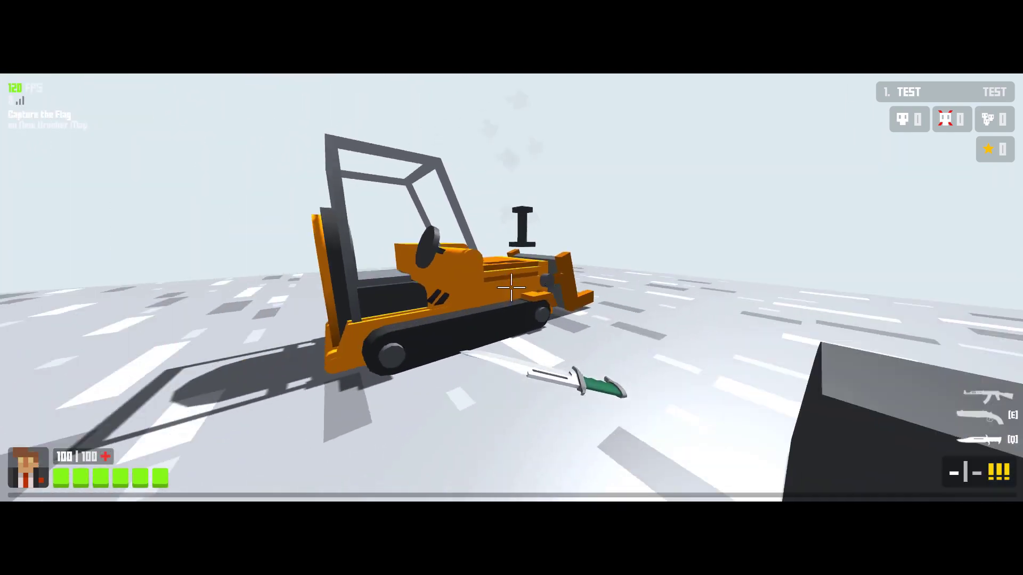
Step: Examine the orange block's rounded edge and the bulldozer's front blade in the playtest
key("d")
key("w")
key("d")
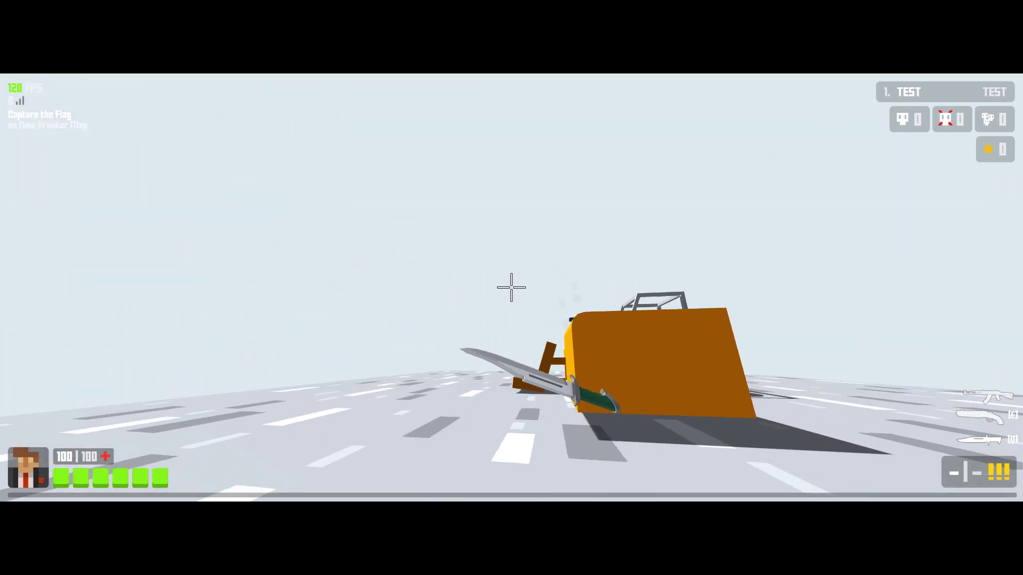
key("w")
key("space")
key("a")
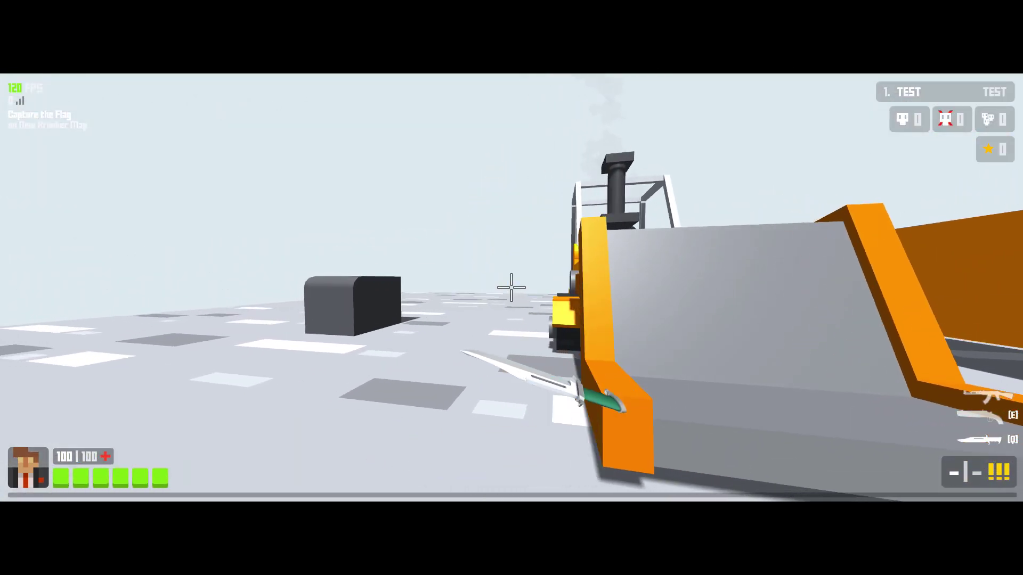
key("w")
key("space")
key("space")
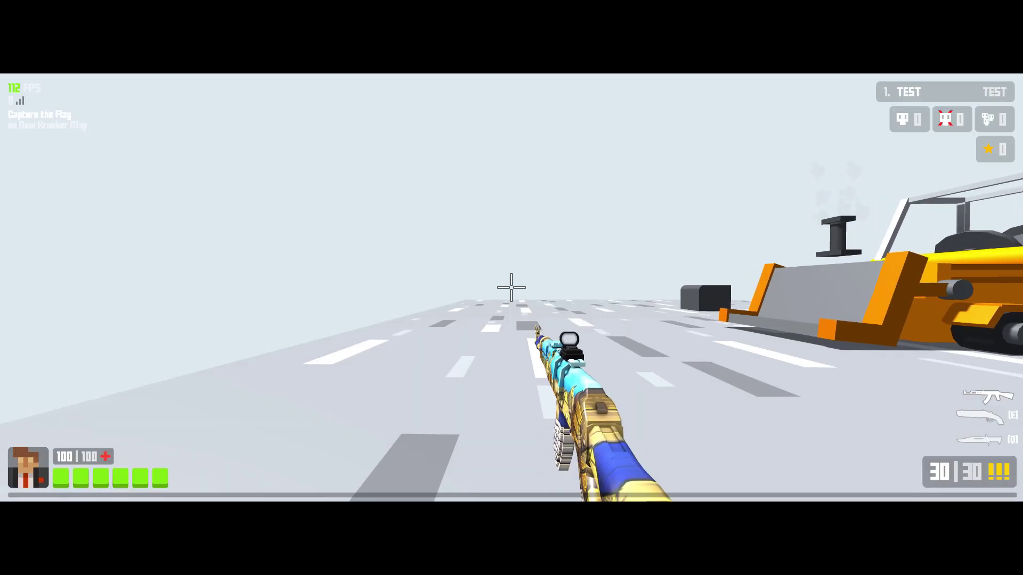
Step: Switch to the knife and circle the bulldozer to compare the rounded edges of the orange and dark blocks
key("q")
key("w")
key("w")
key("space")
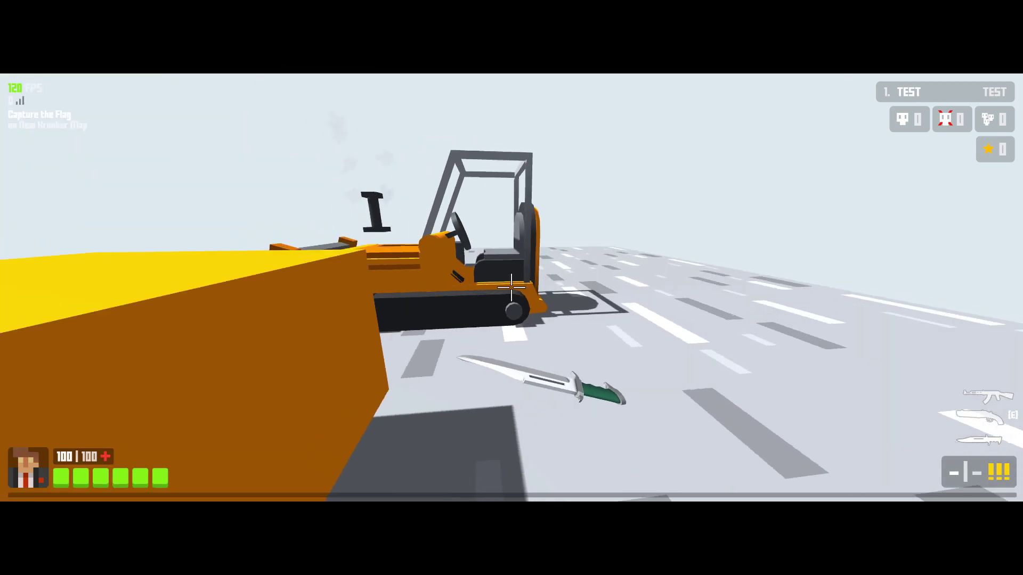
key("w")
key("space")
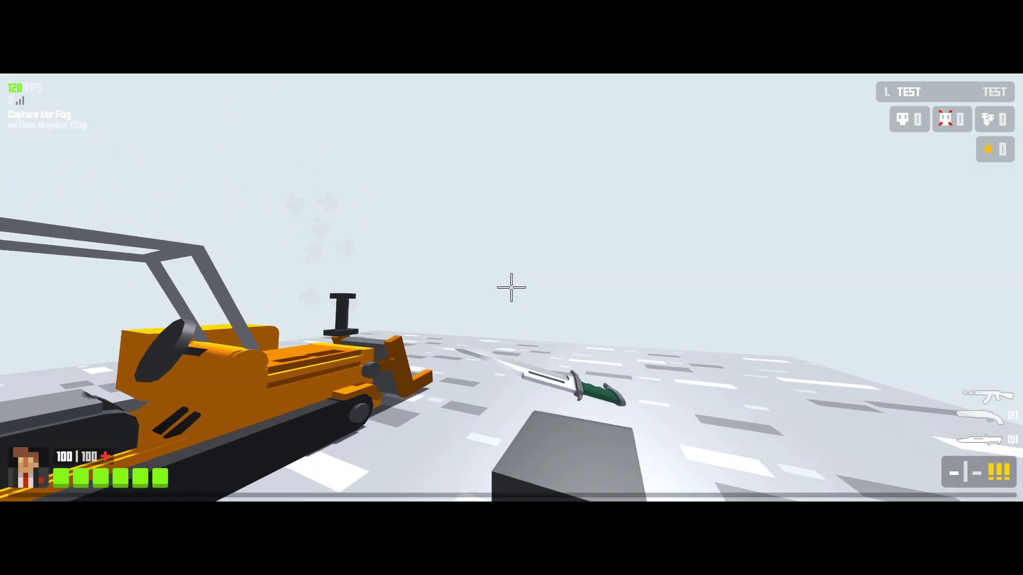
key("s")
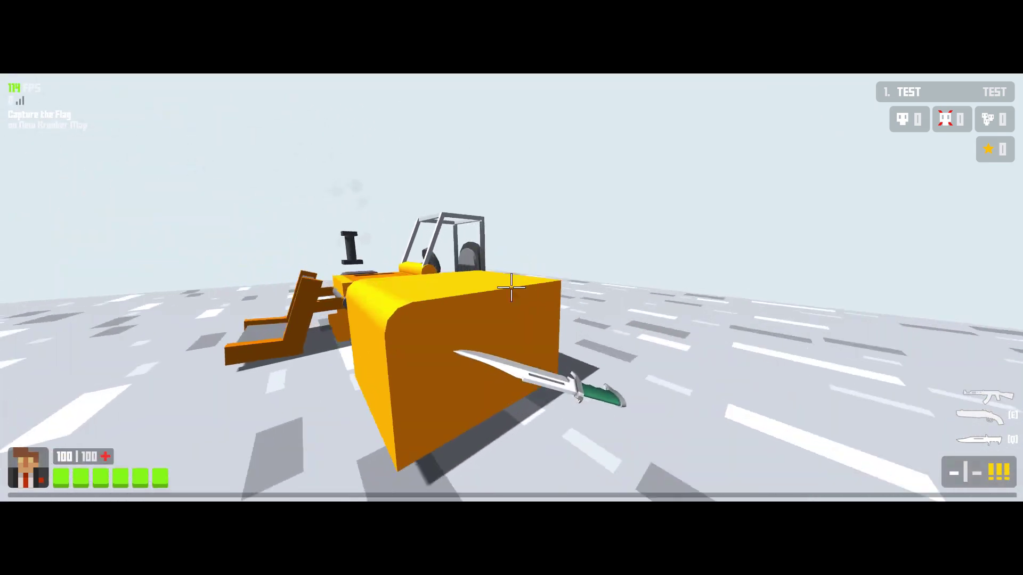
key("w")
key("w")
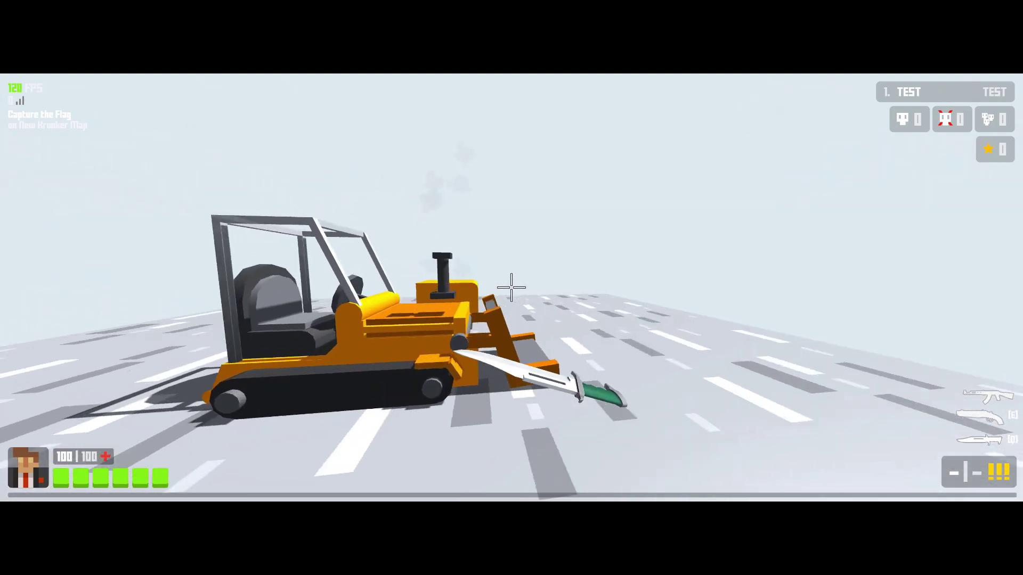
key("space")
key("w")
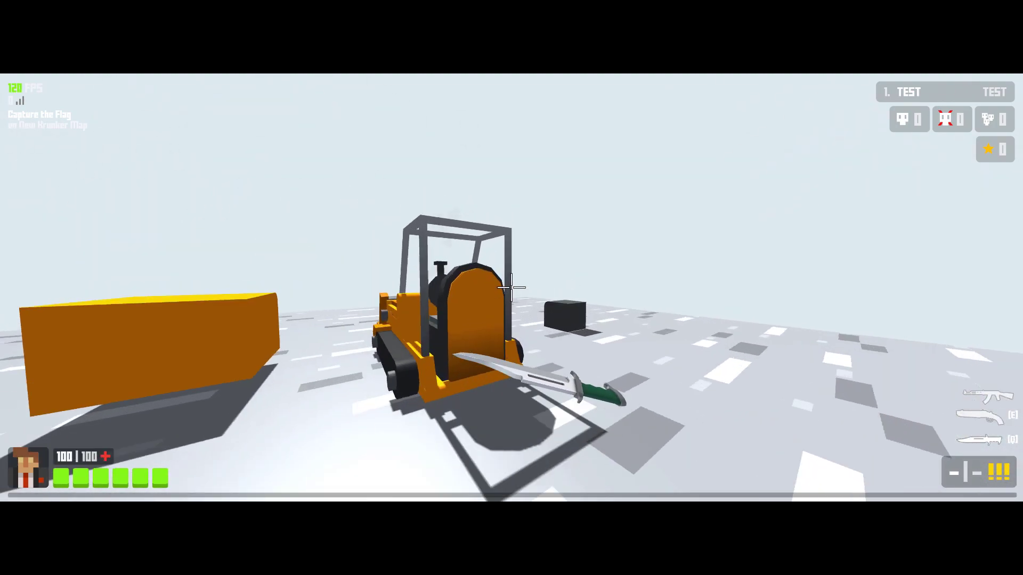
key("space")
key("s")
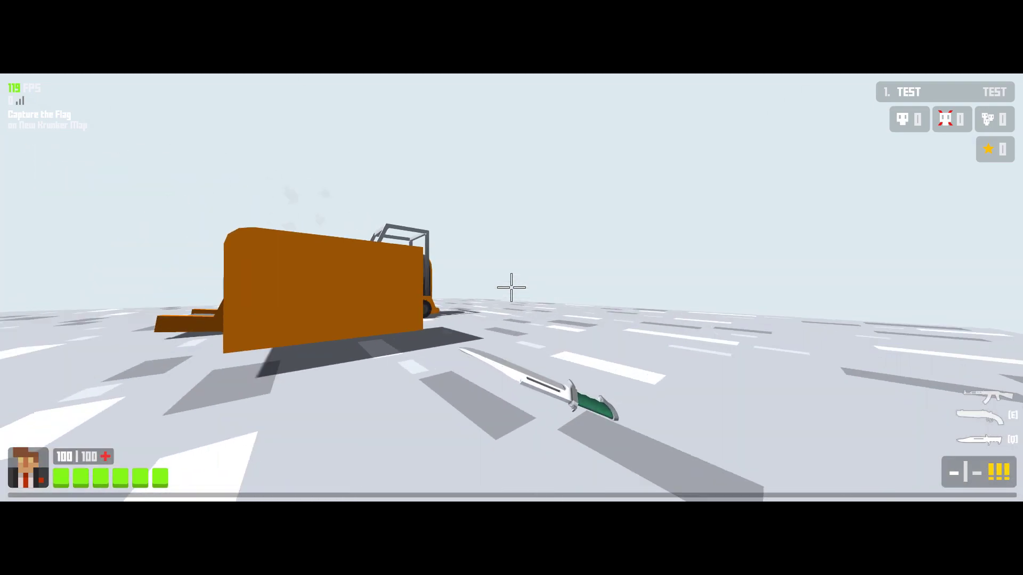